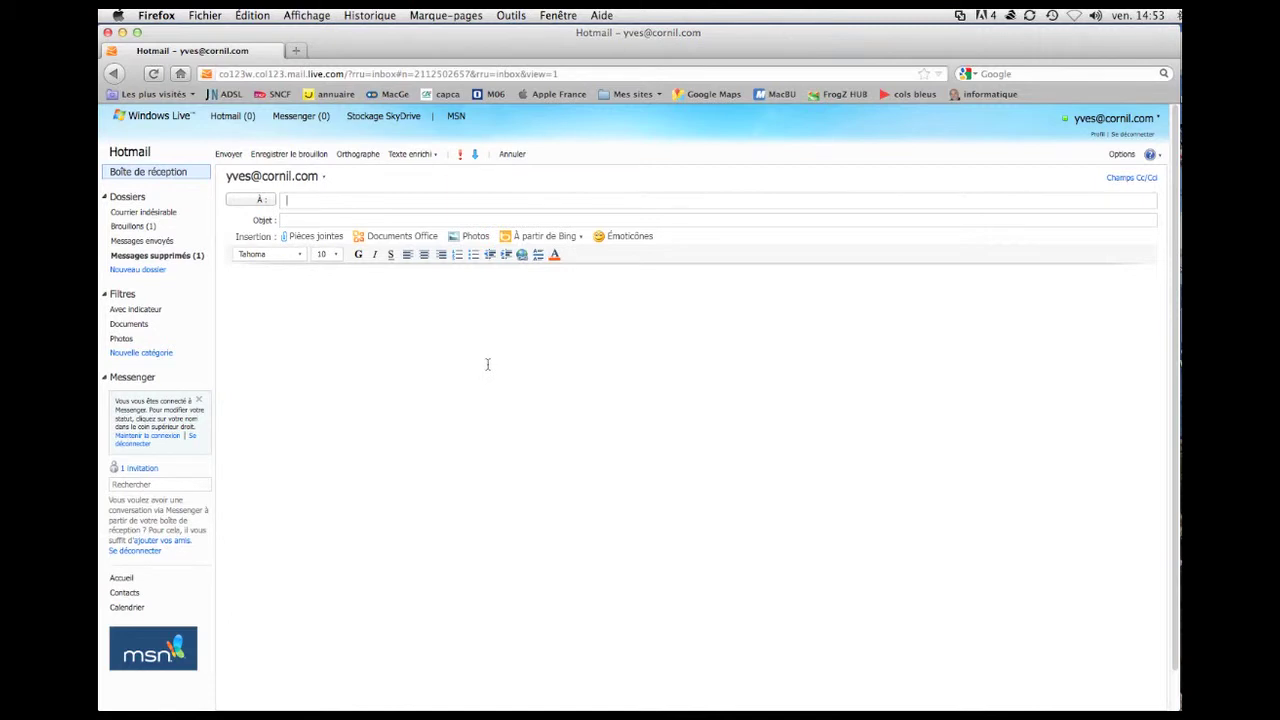
# Address the new message to the contact's e-mail from the suggestions and set the subject to "photos de Lille".
pyautogui.write('info')
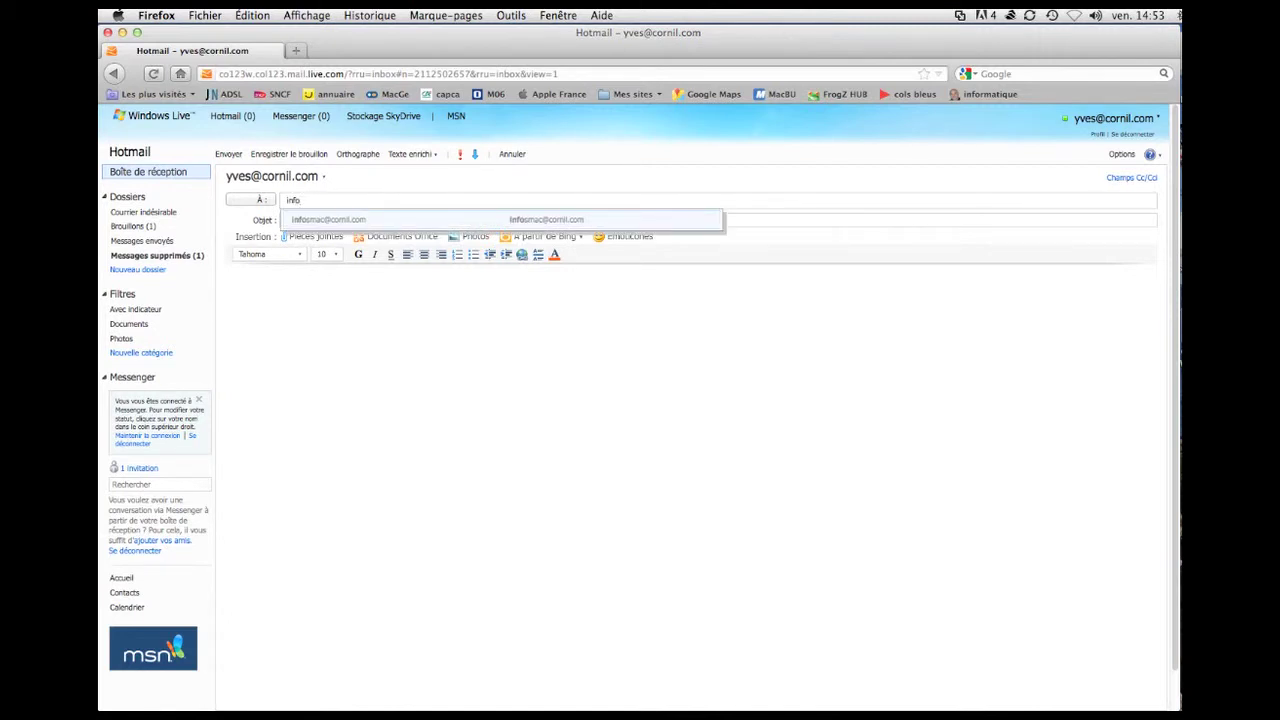
pyautogui.click(376, 221)
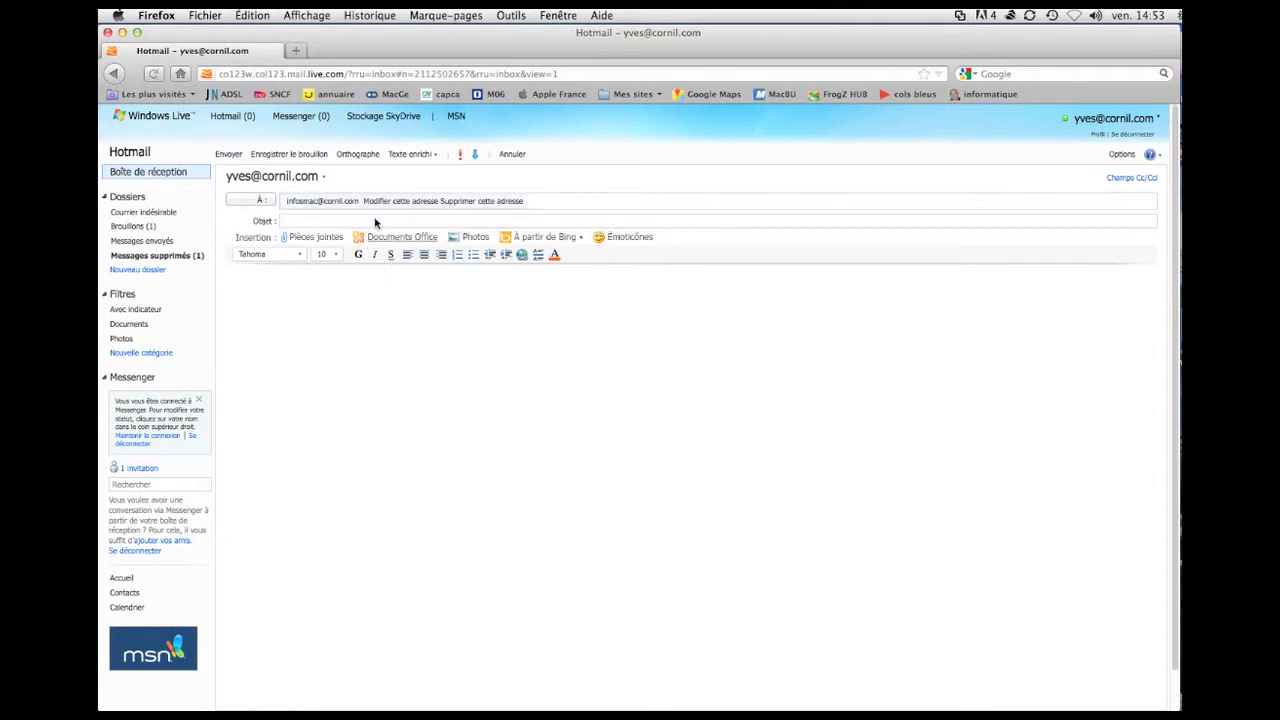
pyautogui.click(304, 222)
pyautogui.write('photos de L')
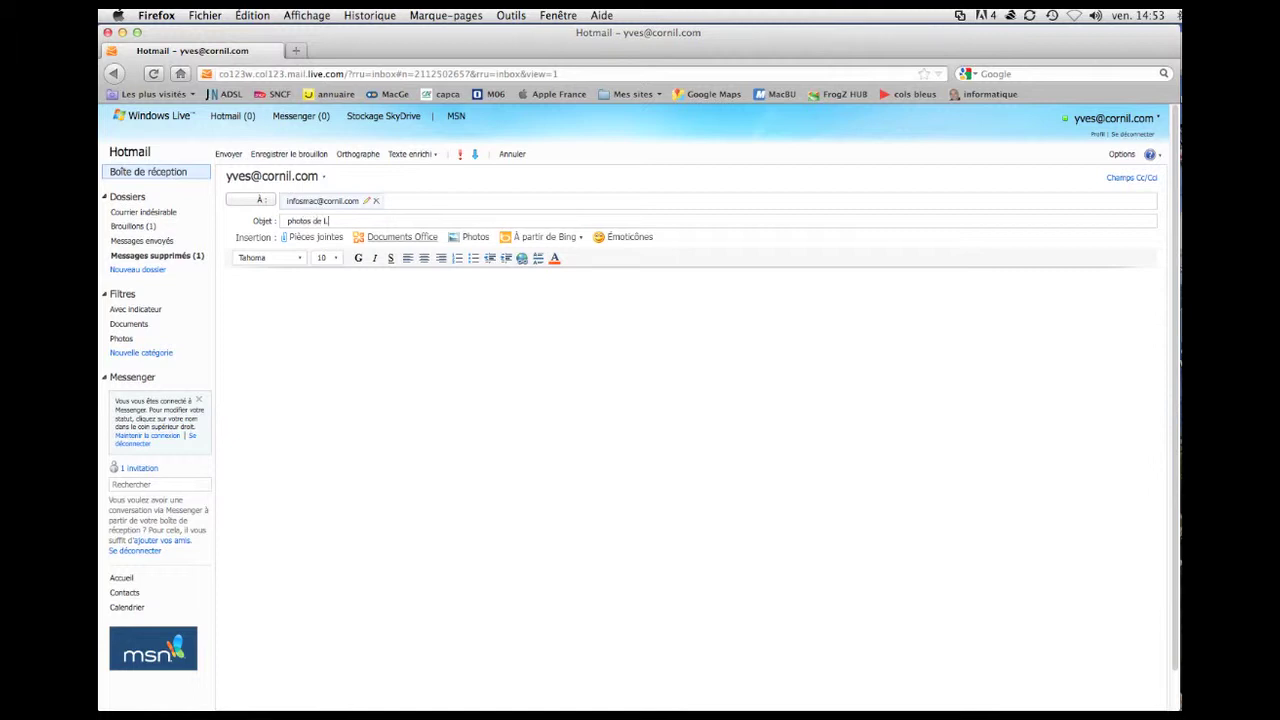
pyautogui.write('ille')
# Write "Voici Lille." in the message body and sign with the sender's first name on the line below.
pyautogui.click(238, 285)
pyautogui.write('Ci')
pyautogui.press('BackSpace')
pyautogui.press('BackSpace')
pyautogui.write('Voici Lille.')
pyautogui.press('Return')
pyautogui.write('Yves')
# Insert all photos from the "photos Lille" folder, IMGP1826.JPG through IMGP1895.JPG, into the message.
pyautogui.click(475, 241)
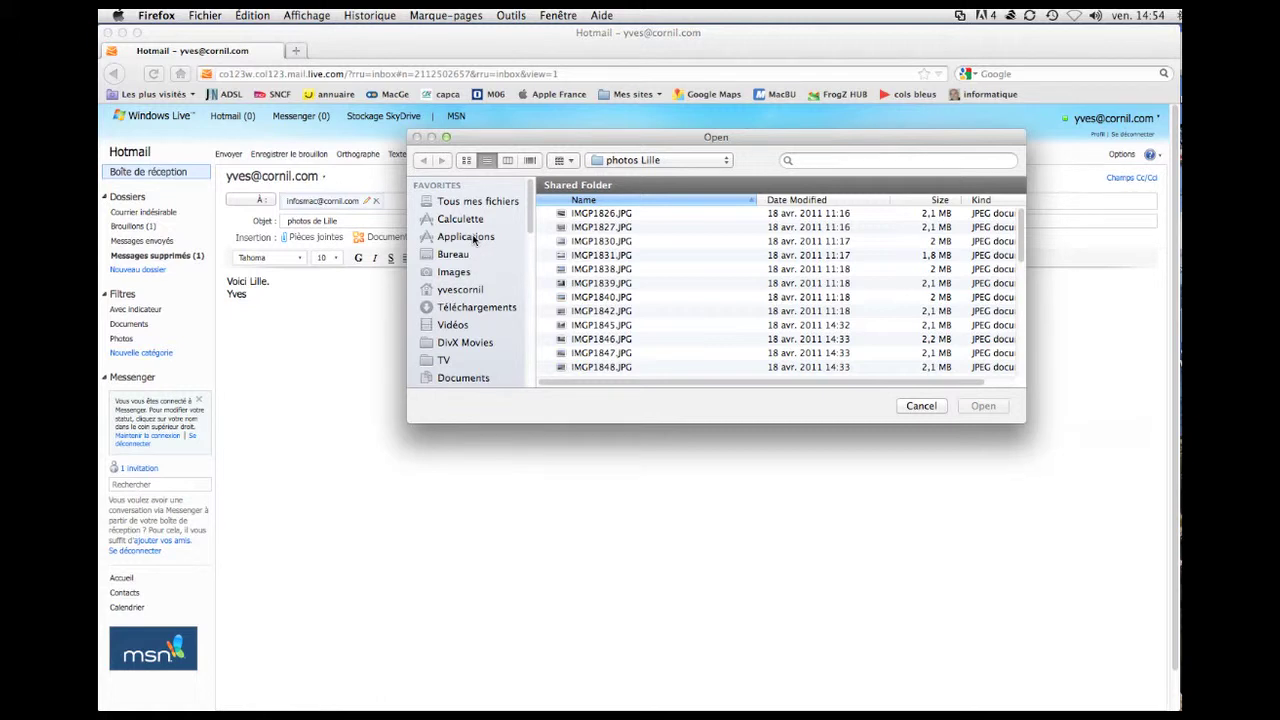
pyautogui.moveTo(816, 144); pyautogui.dragTo(826, 319)
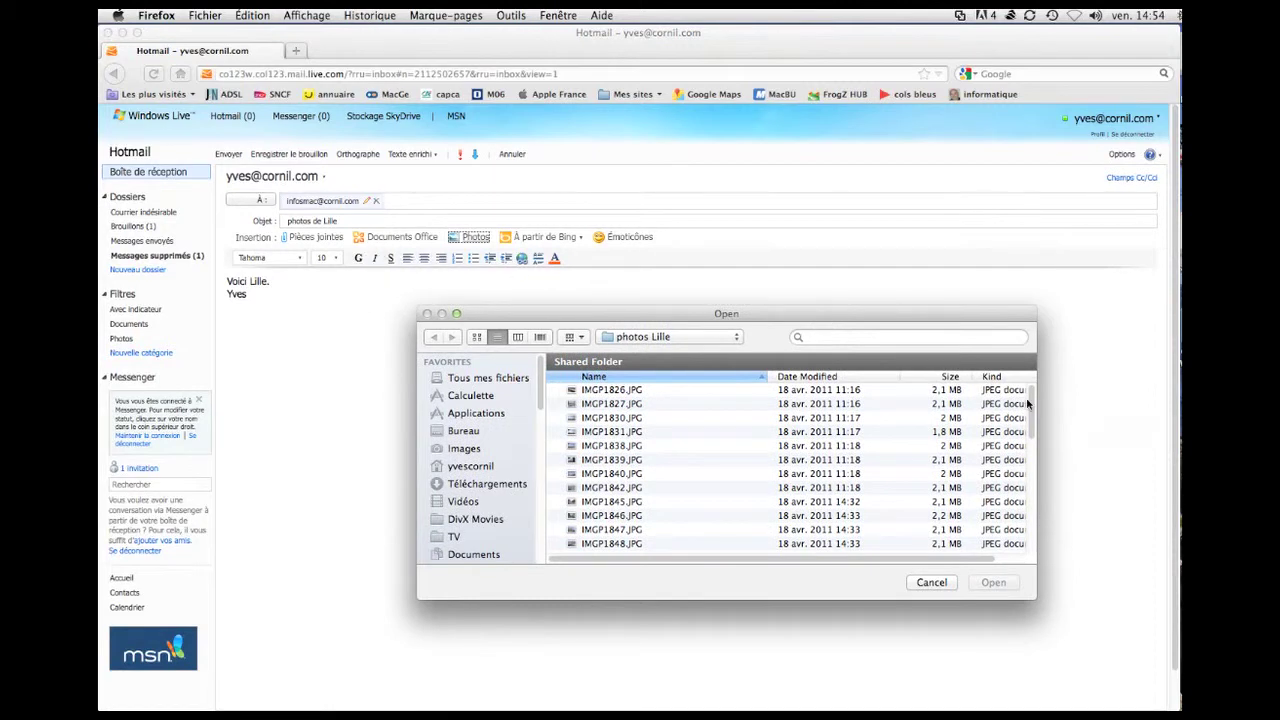
pyautogui.click(600, 391)
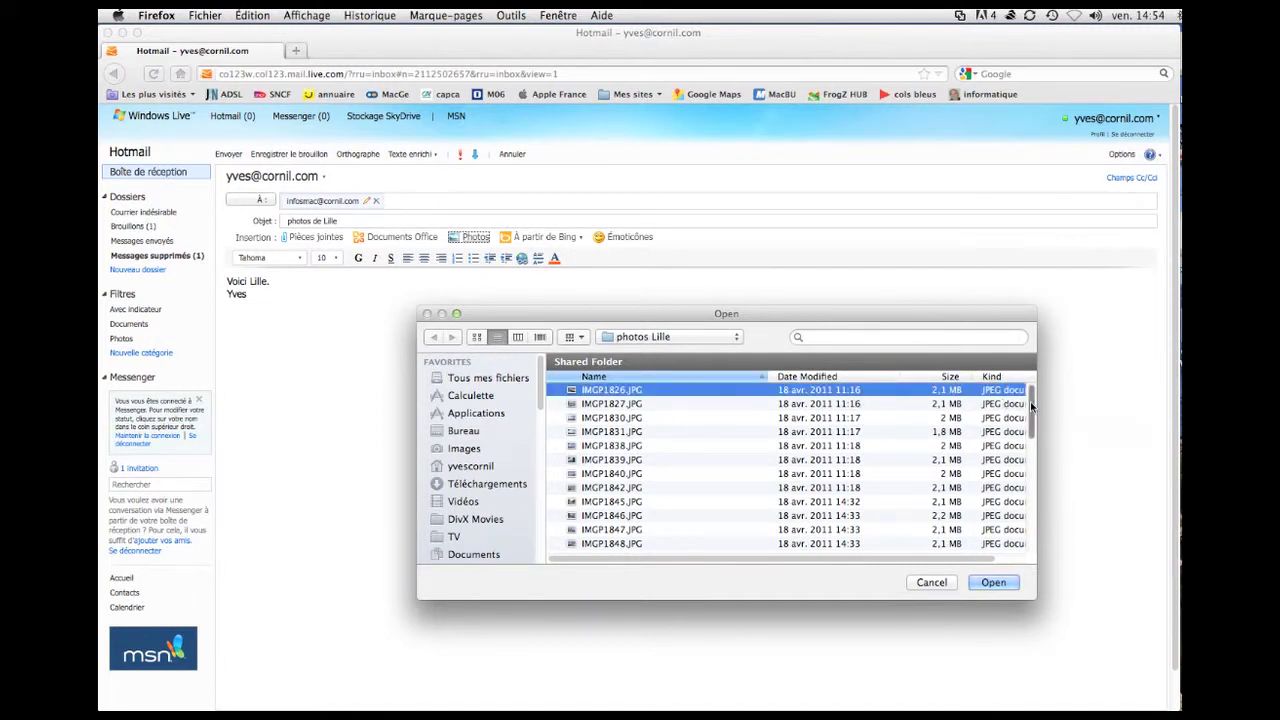
pyautogui.moveTo(1031, 410); pyautogui.dragTo(1034, 514)
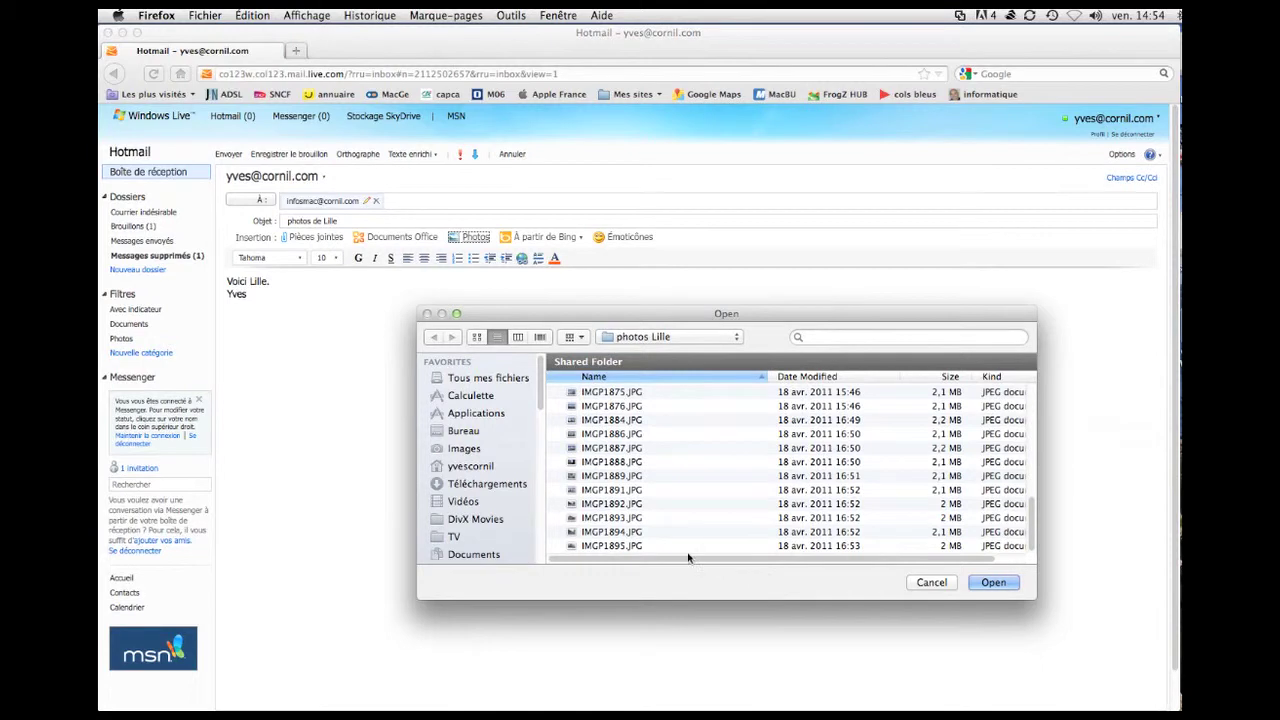
pyautogui.keyDown('shift'); pyautogui.click(604, 547); pyautogui.keyUp('shift')
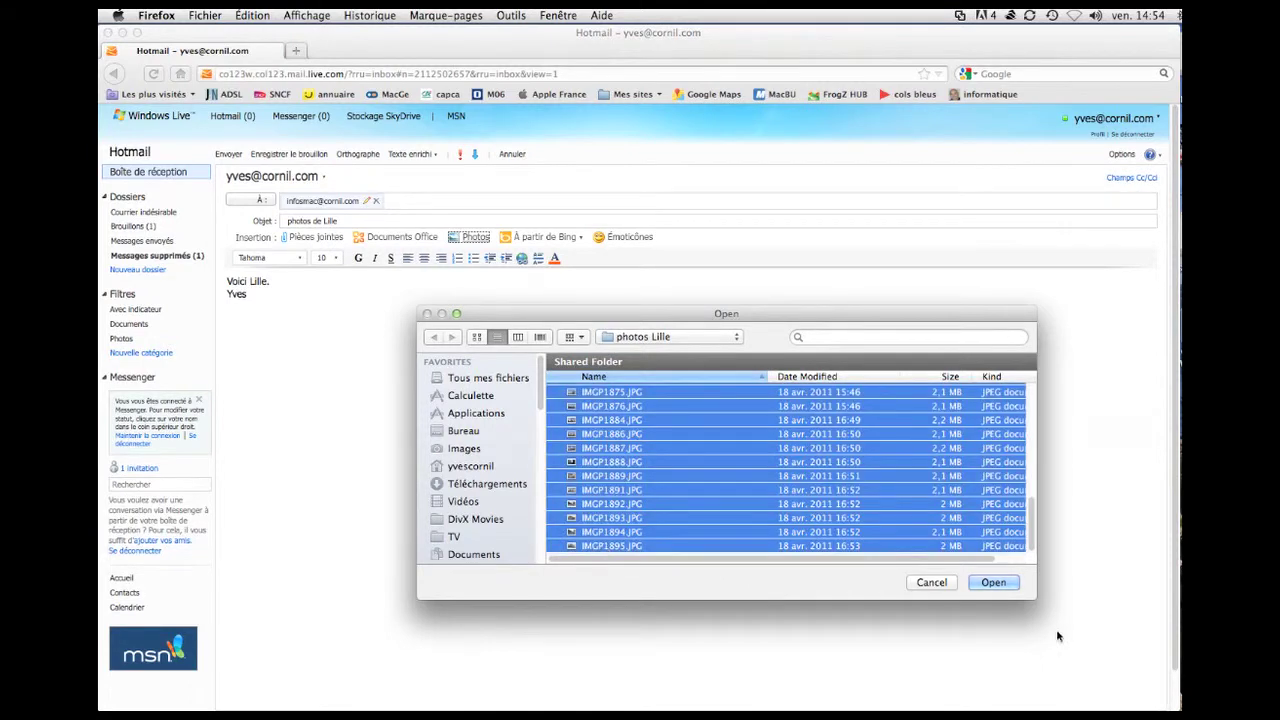
pyautogui.click(992, 582)
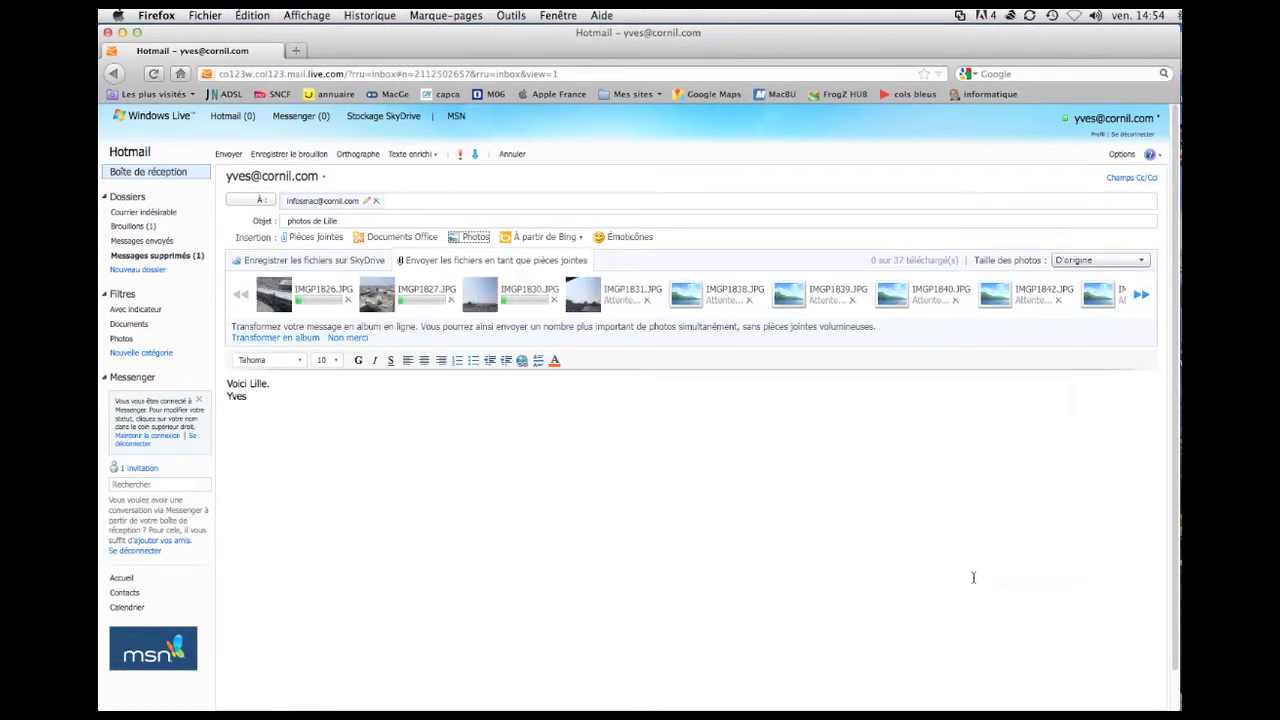
# Switch the photos to being saved on SkyDrive and set their size to "D'origine".
pyautogui.click(298, 261)
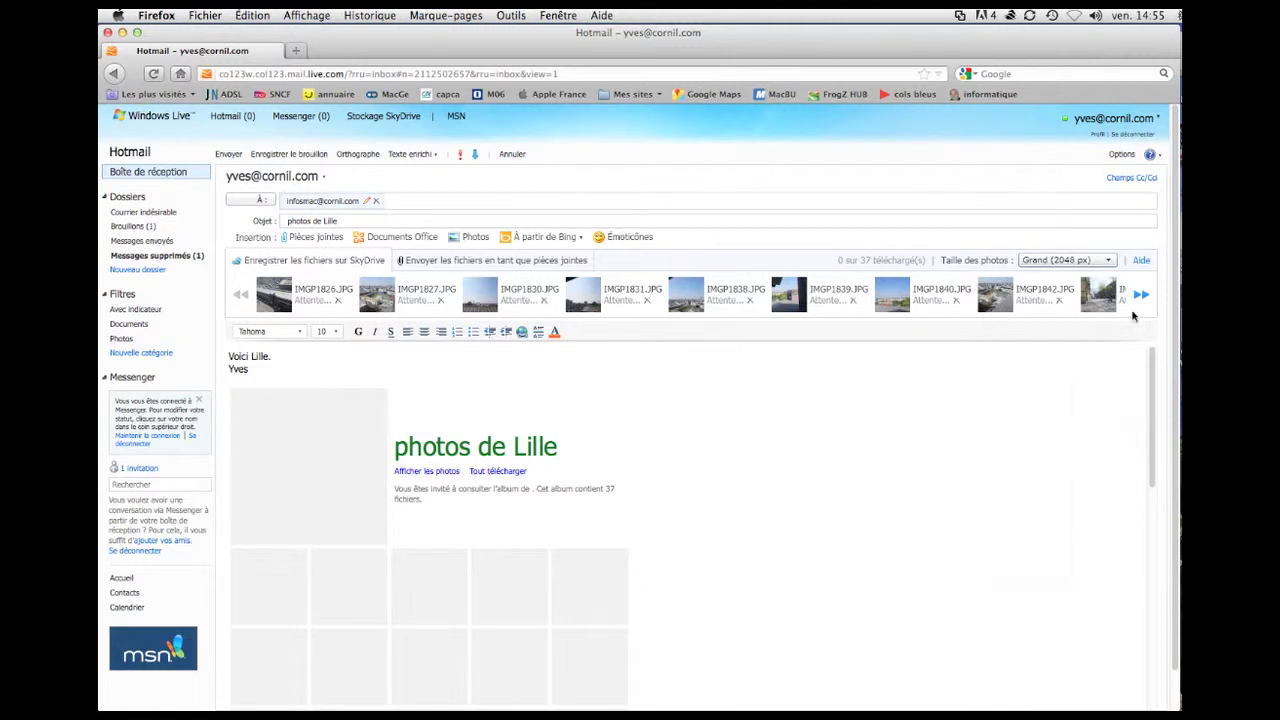
pyautogui.click(1107, 261)
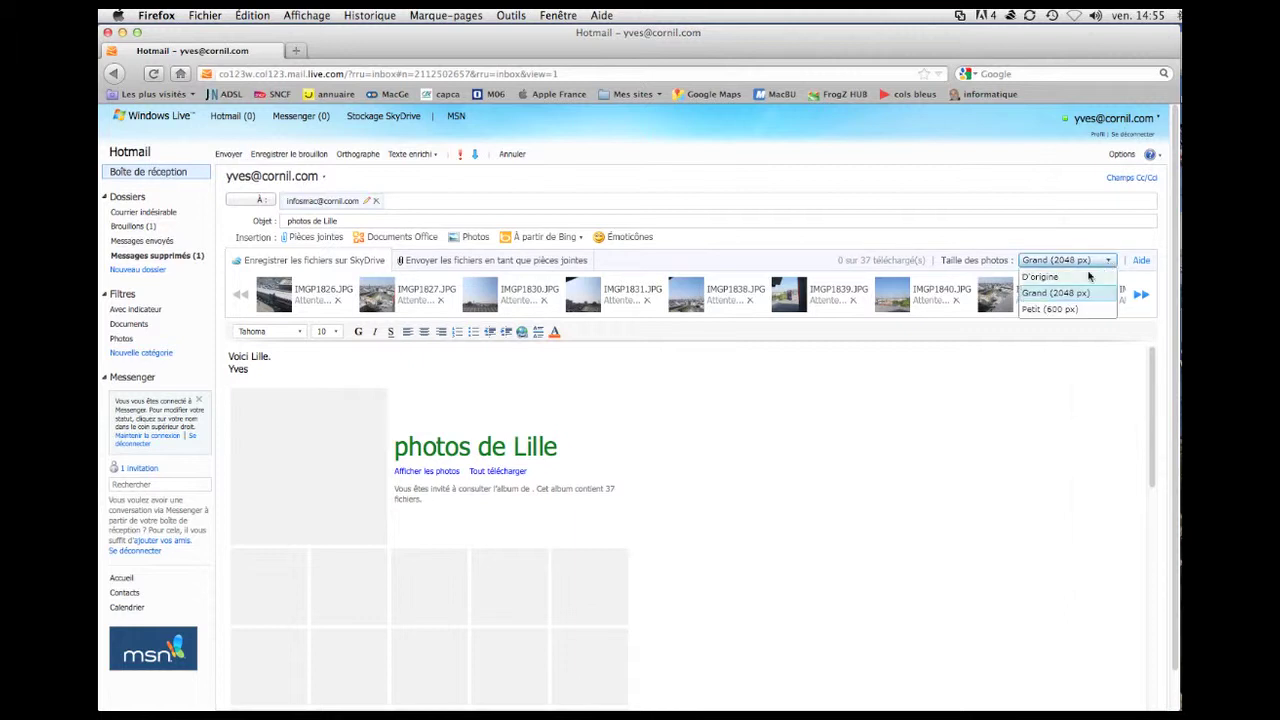
pyautogui.click(1080, 278)
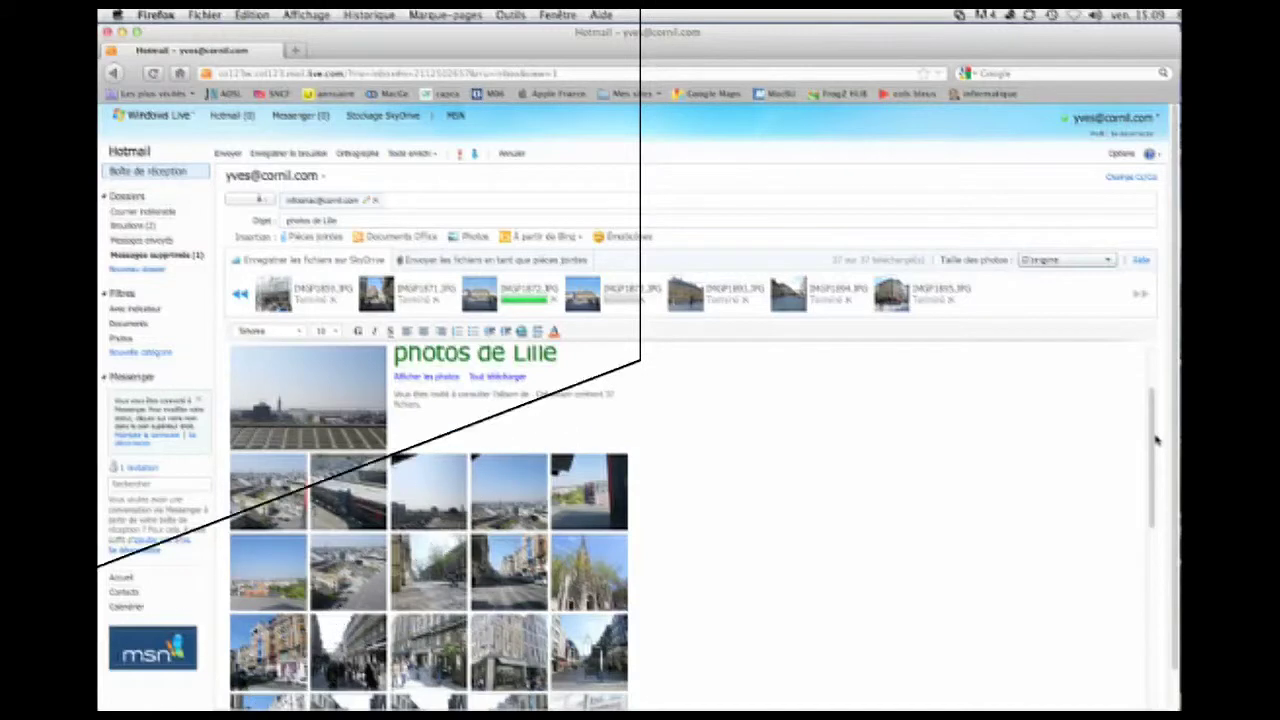
# Check the uploaded photo album in the message and send it to the recipient.
pyautogui.moveTo(1152, 438)
pyautogui.mouseDown()
pyautogui.moveTo(1172, 642)
pyautogui.moveTo(1163, 435)
pyautogui.mouseUp()
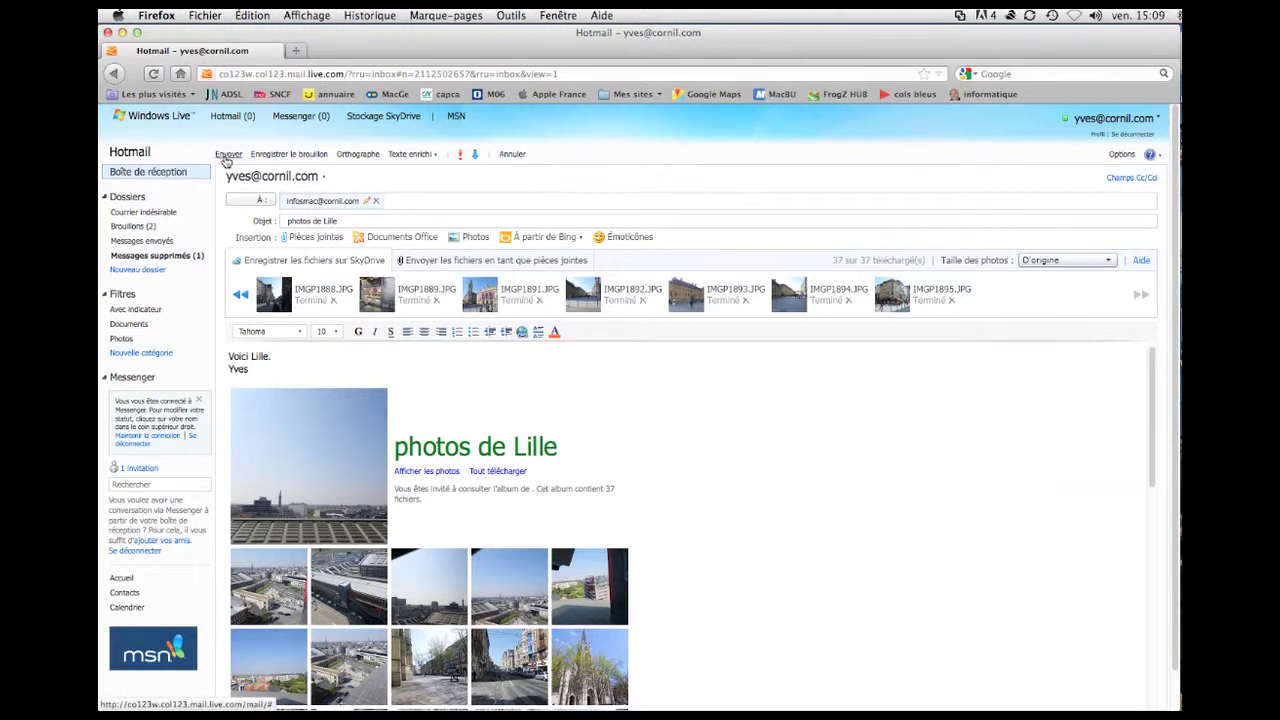
pyautogui.click(227, 157)
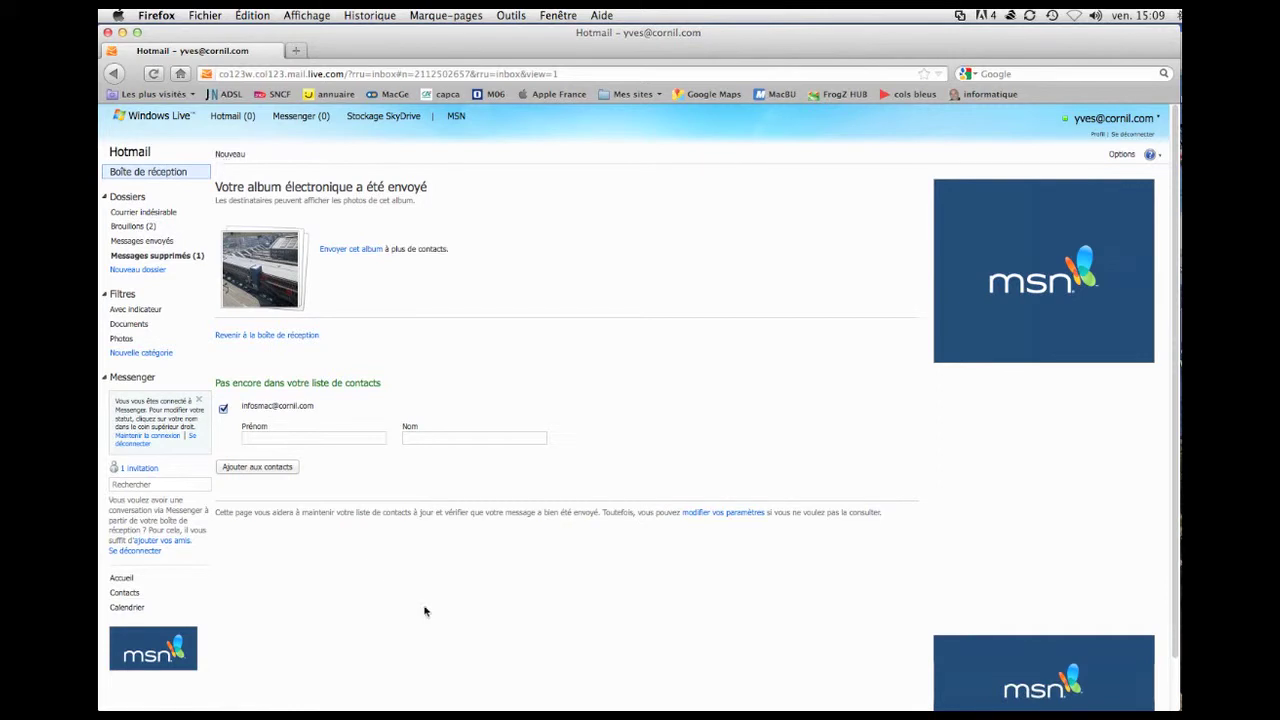
pyautogui.click(259, 271)
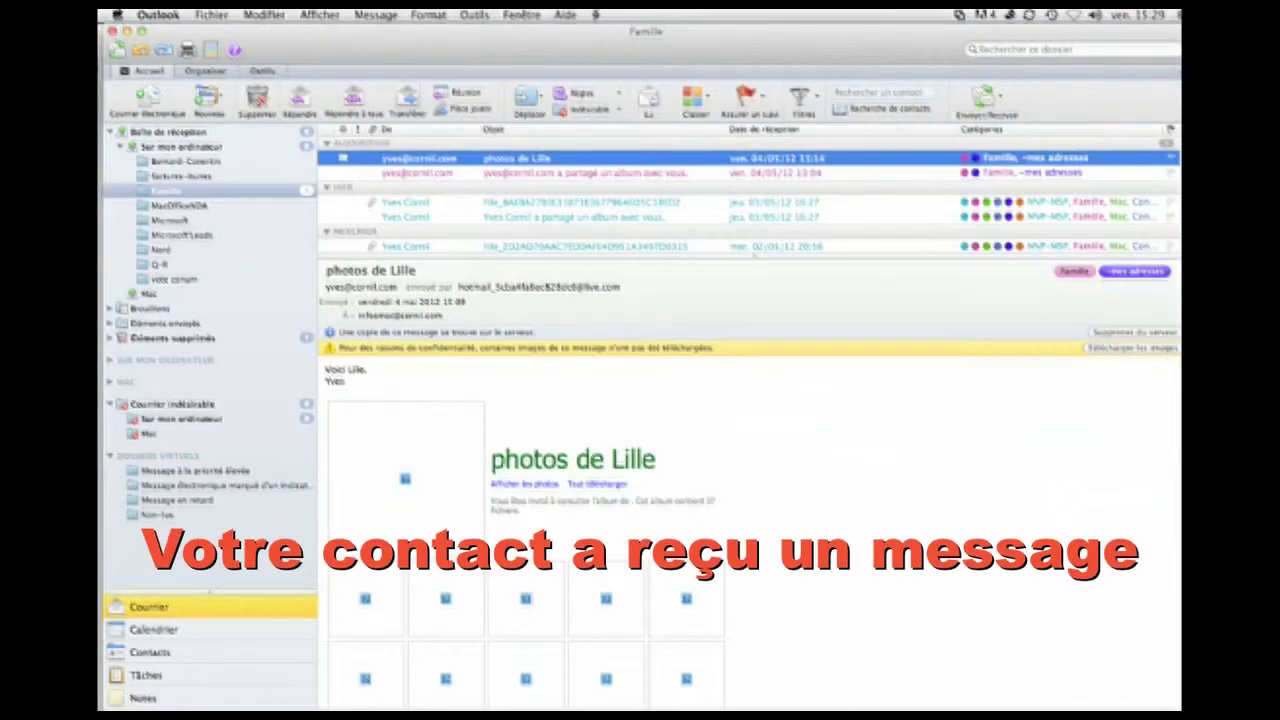
# In Outlook, download the images of the received "photos de Lille" message and look through its thumbnails.
pyautogui.click(1138, 348)
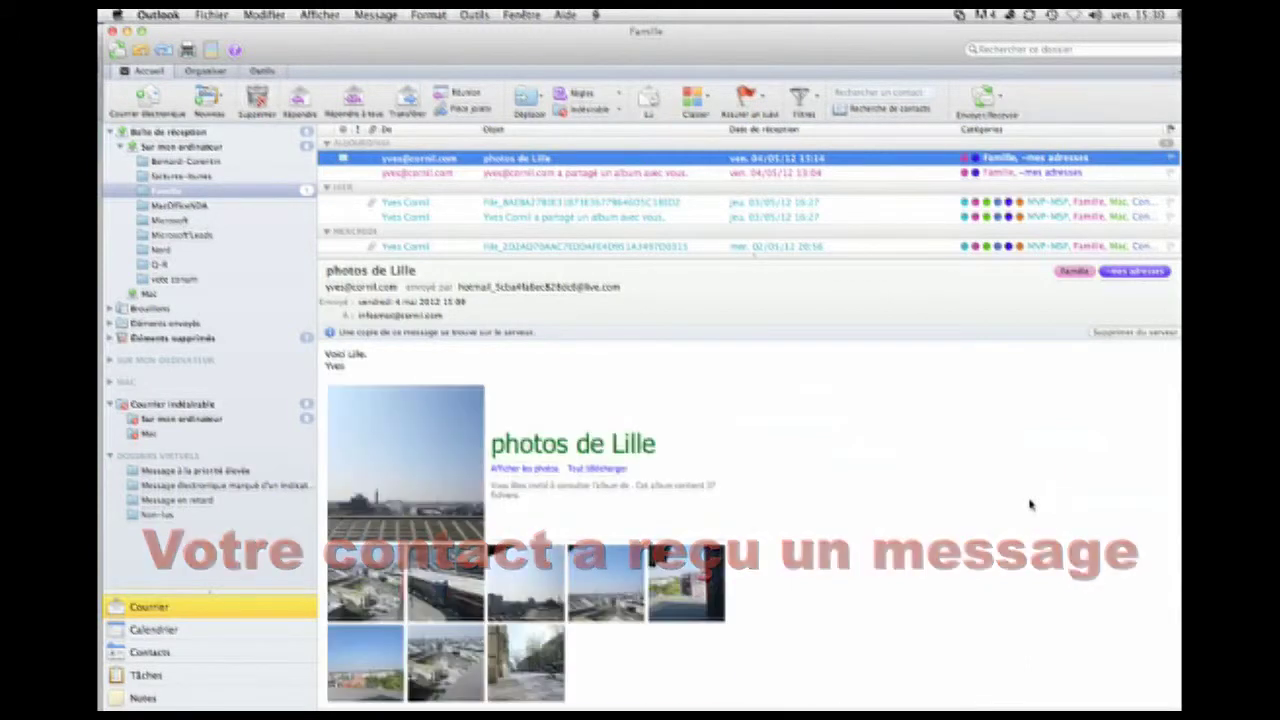
pyautogui.scroll(-5, 1030, 505)
pyautogui.scroll(-5, 1030, 505)
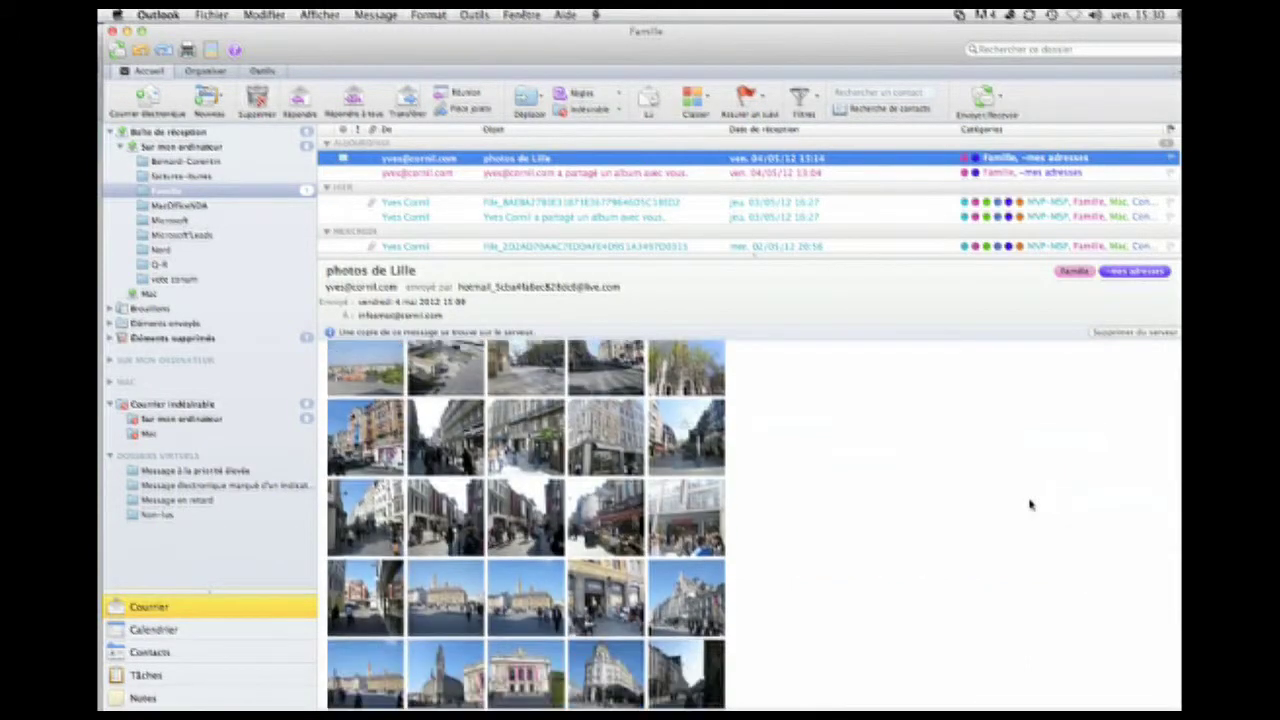
pyautogui.scroll(10, 1031, 505)
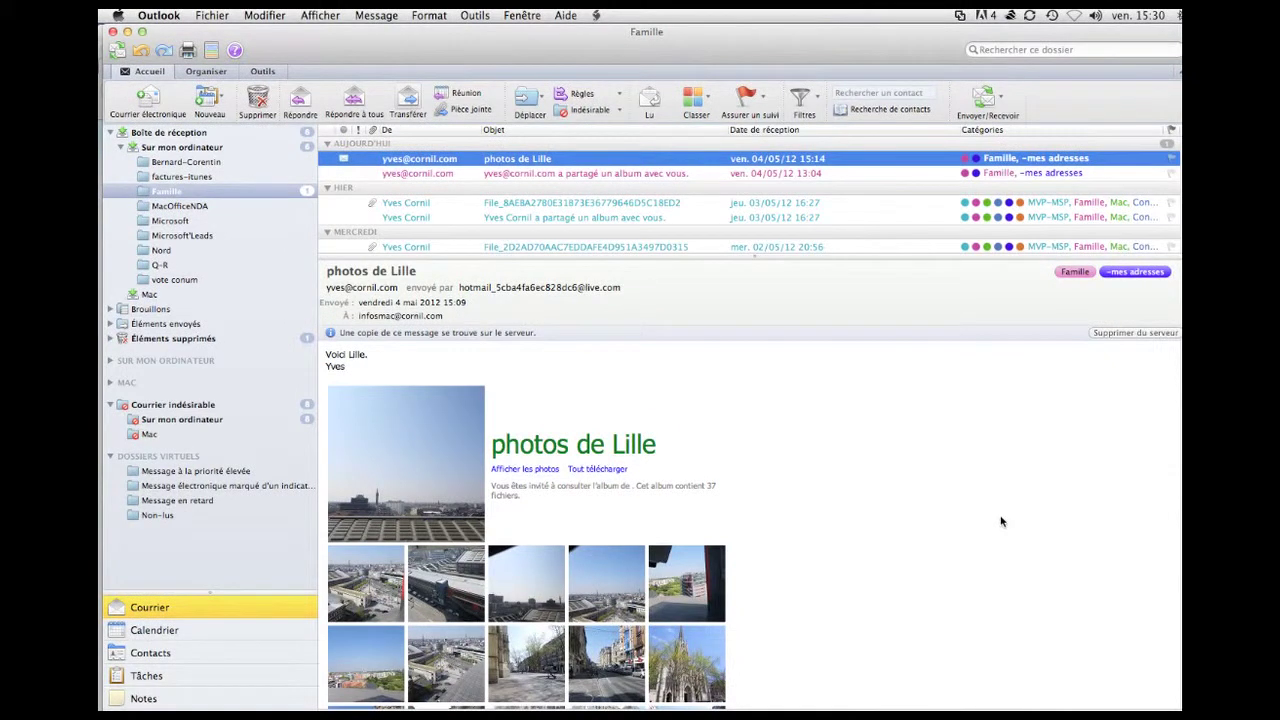
# Display the album's photos on SkyDrive in Safari, view the Carlton hotel photo enlarged, and return to the folder.
pyautogui.click(517, 474)
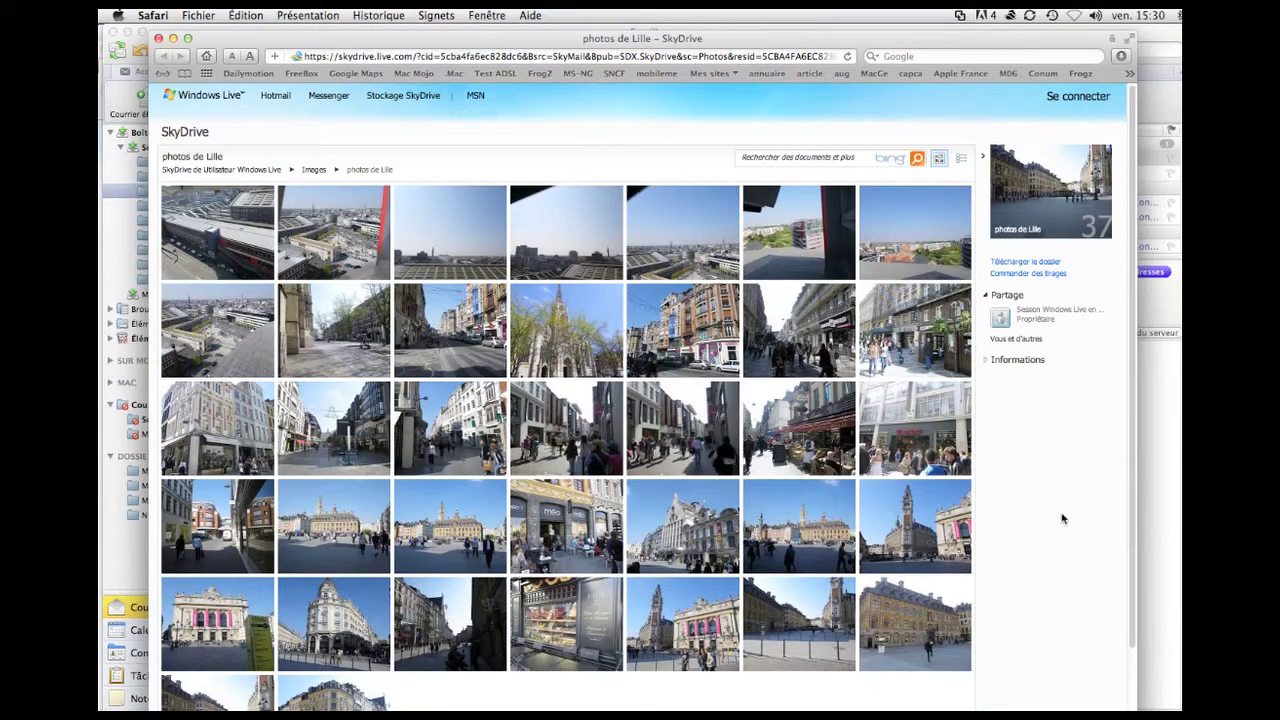
pyautogui.scroll(-3, 1062, 518)
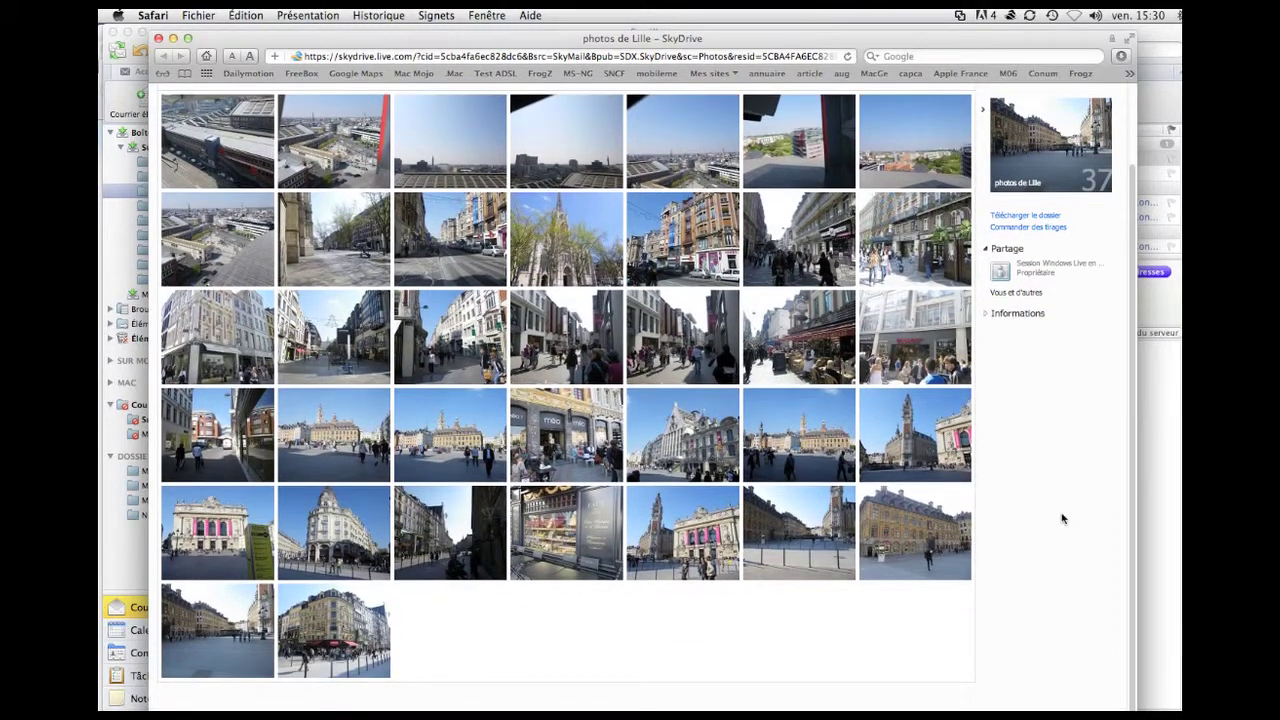
pyautogui.scroll(1, 1062, 518)
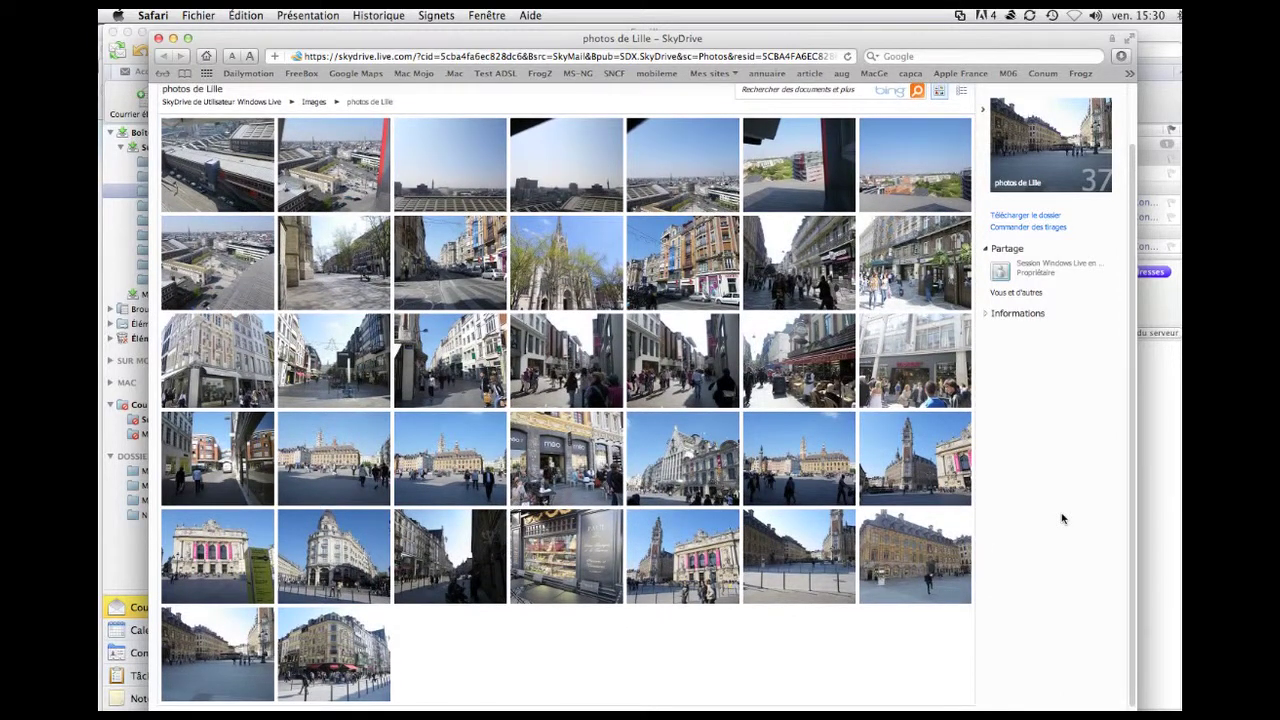
pyautogui.scroll(-1, 1062, 518)
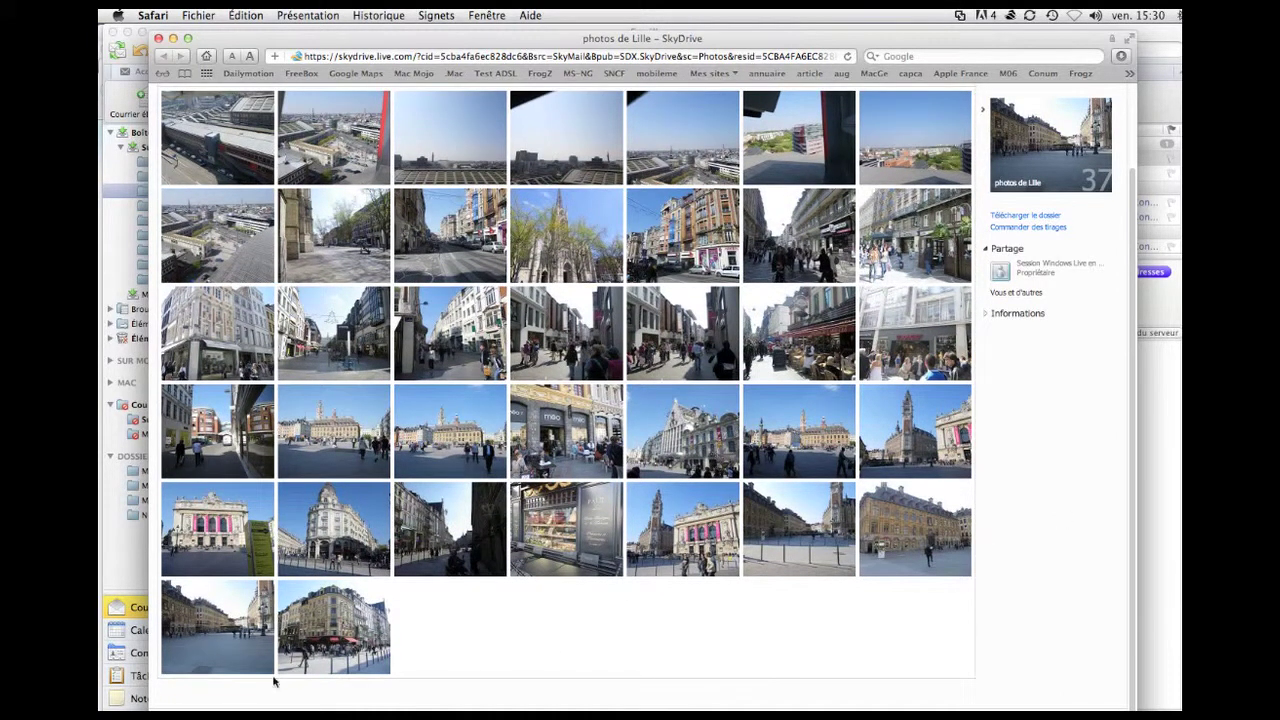
pyautogui.click(327, 540)
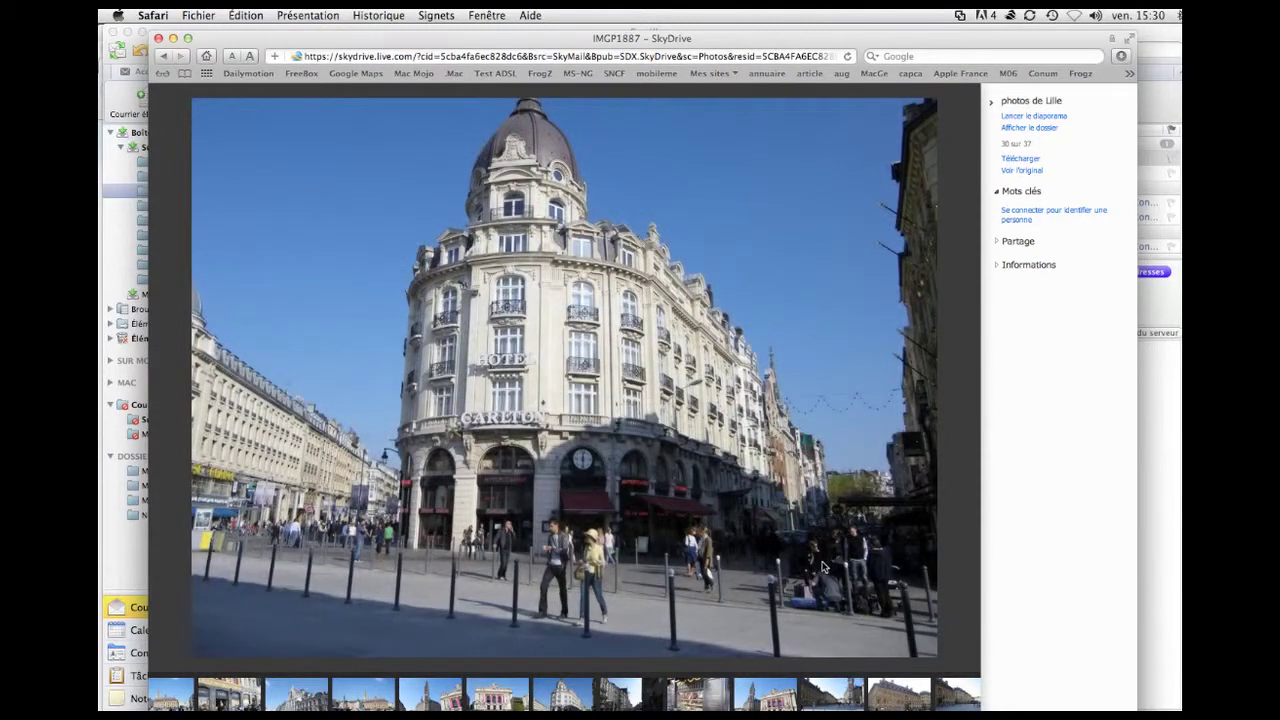
pyautogui.click(1040, 128)
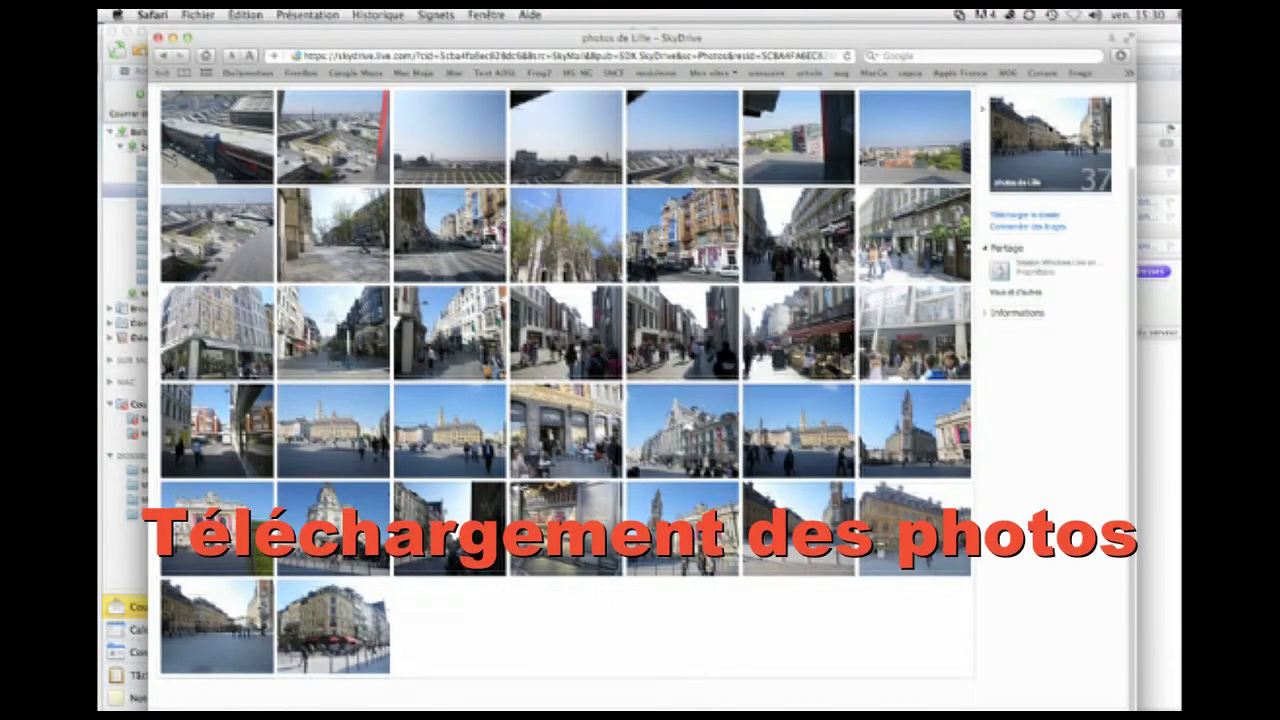
# Request the download of the "photos de Lille" folder and sign in with the Windows Live ID e-mail and account password.
pyautogui.click(1045, 217)
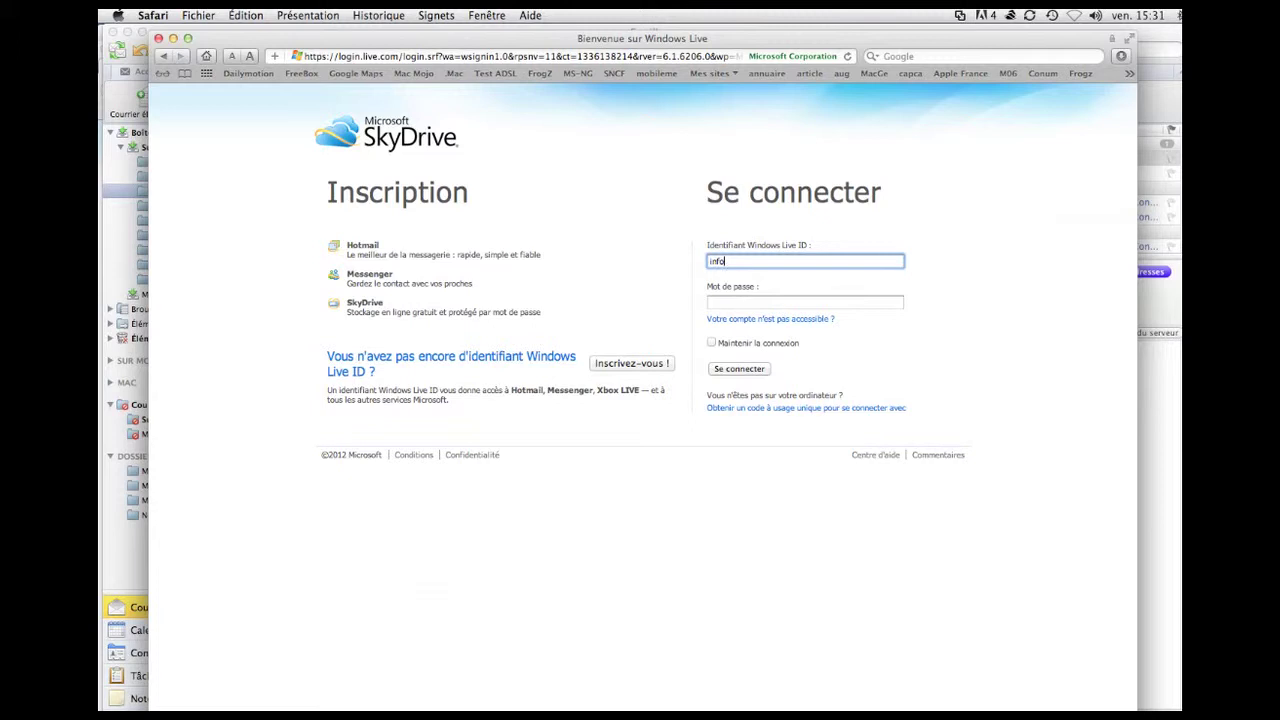
pyautogui.write('@c')
pyautogui.press('Tab')
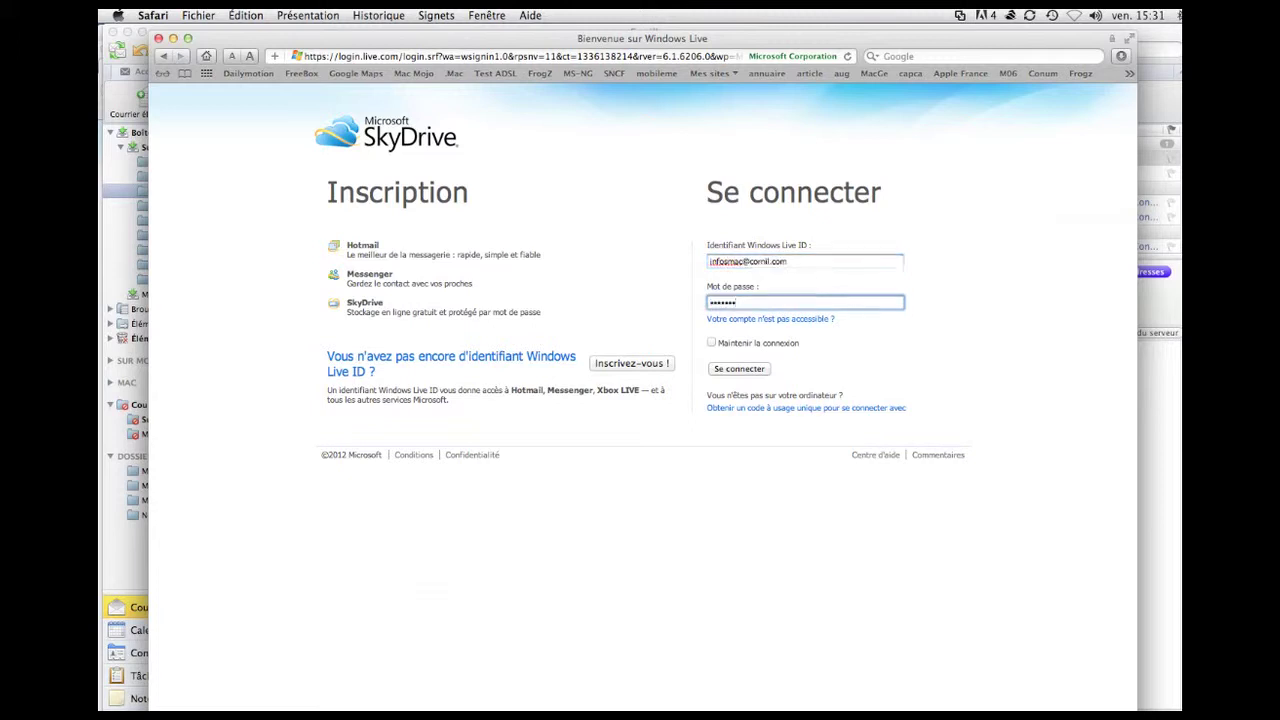
pyautogui.click(736, 372)
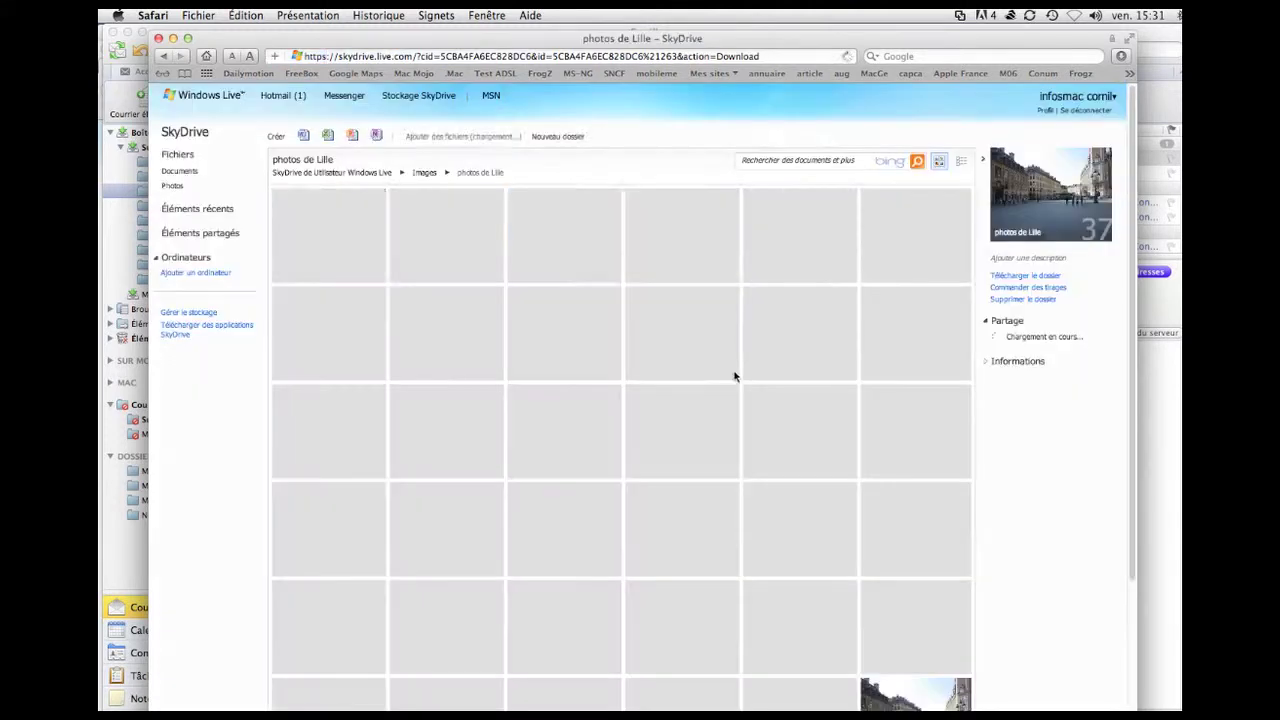
# Move the Safari window aside and show the downloads list to check the folder's download.
pyautogui.moveTo(849, 42); pyautogui.dragTo(807, 38)
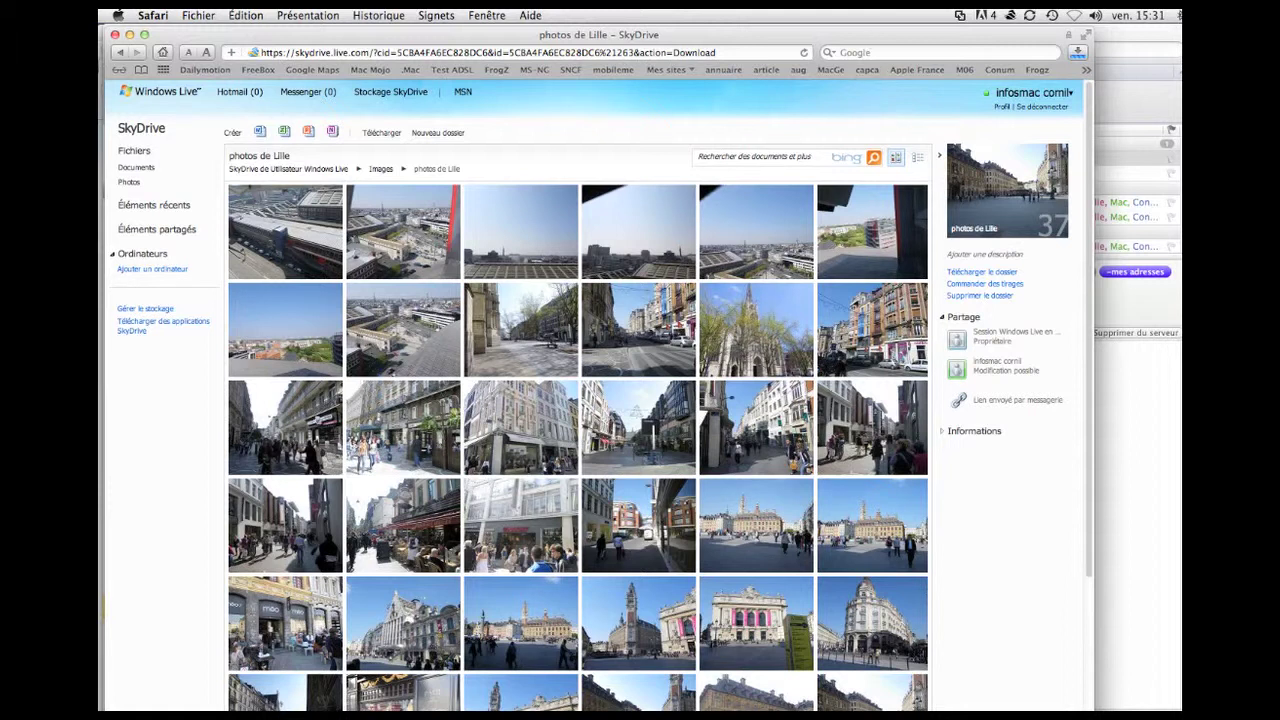
pyautogui.click(1078, 53)
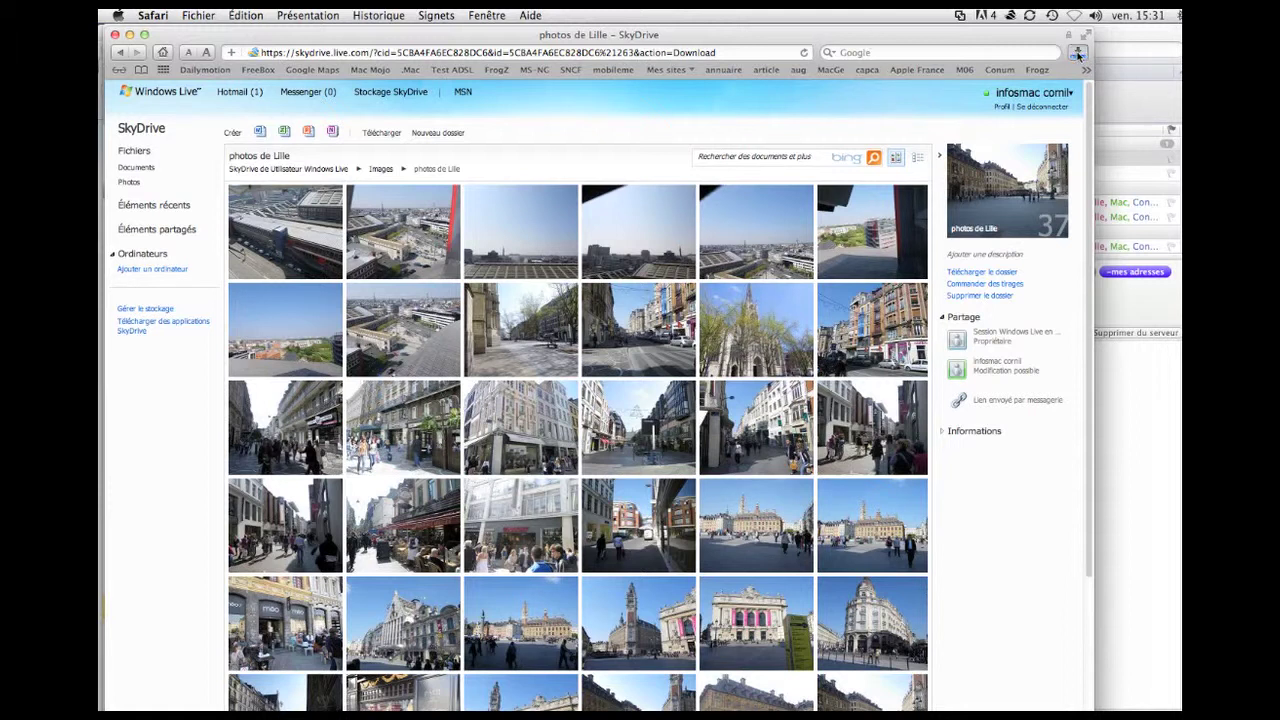